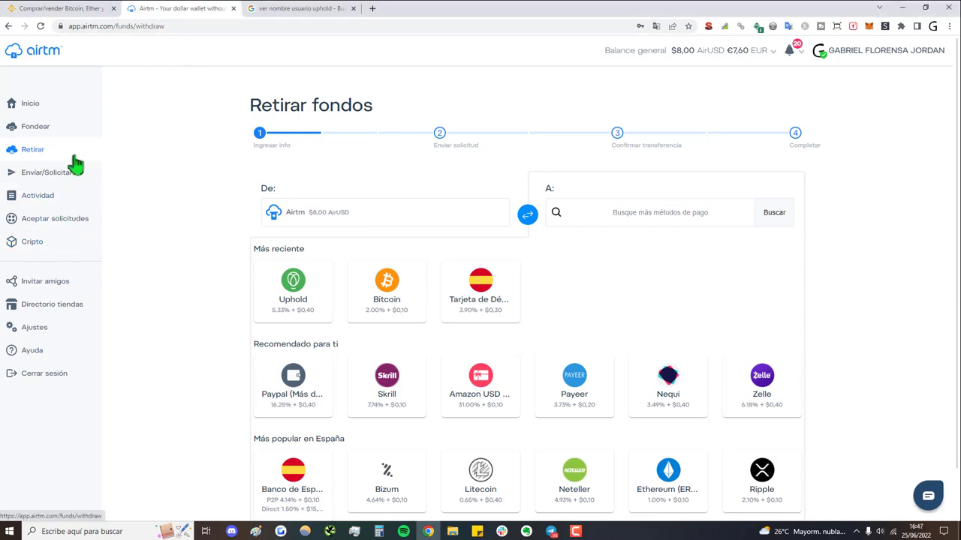
Go to Airtm's Fondear page to add money to the AirUSD balance
left_click(65, 130)
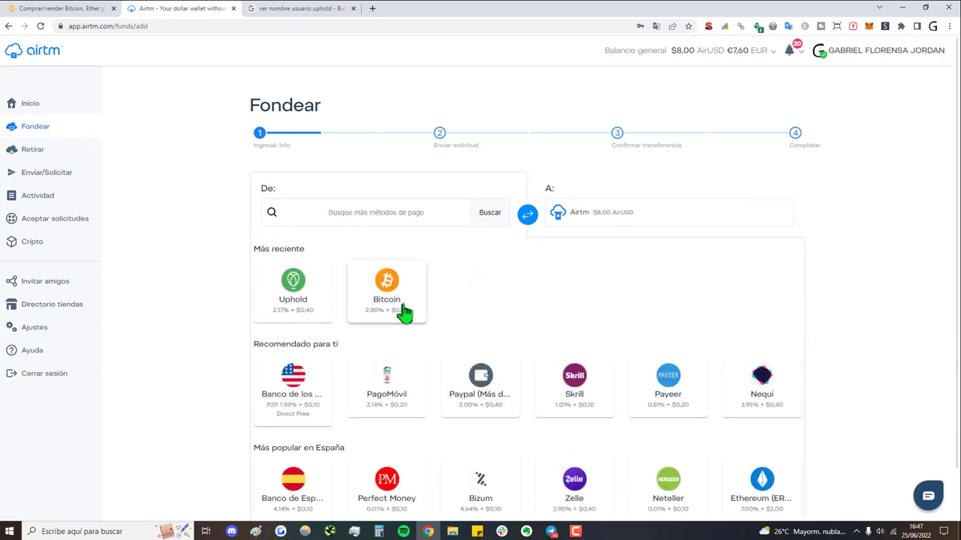
Choose Bitcoin as the deposit source and enter 0.01 BTC to send
left_click(392, 225)
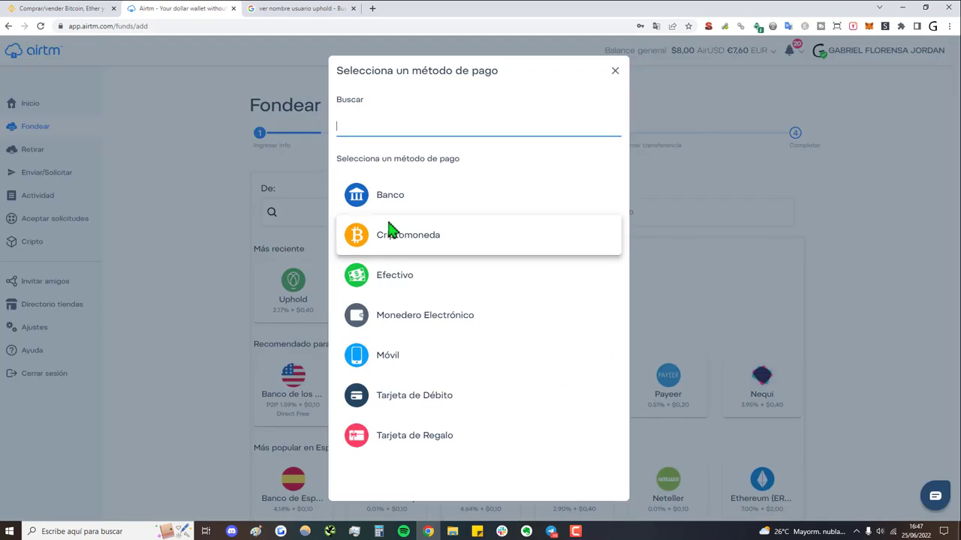
type("bitcoin")
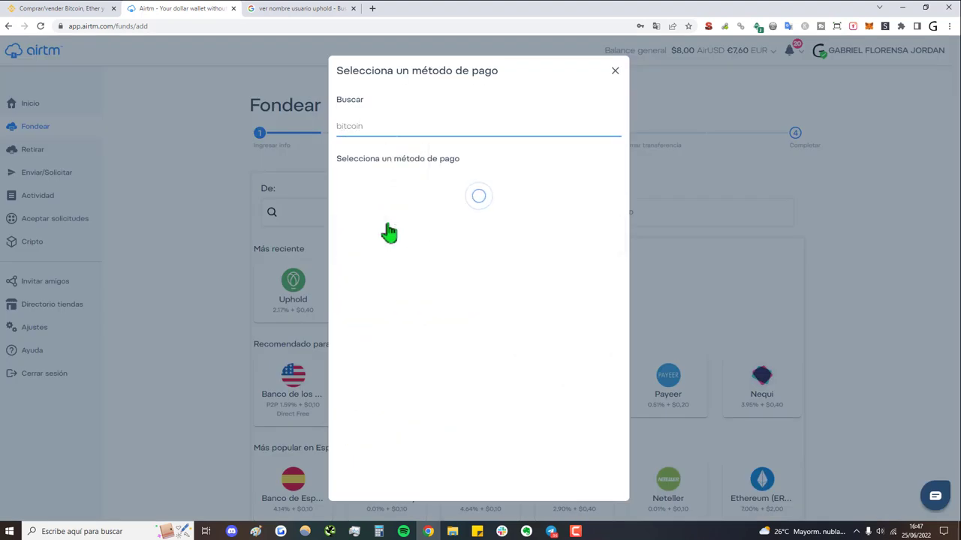
left_click(452, 197)
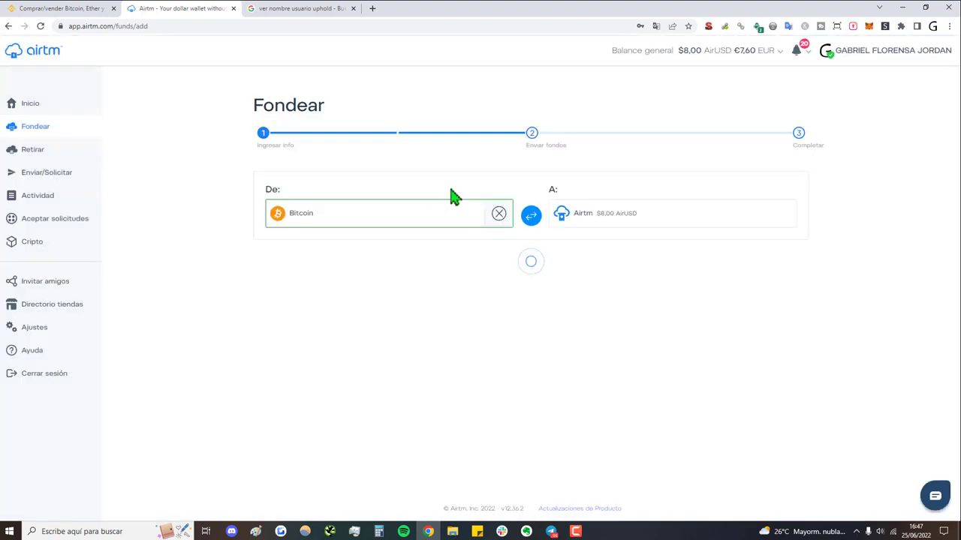
scroll(452, 197, "down", 1)
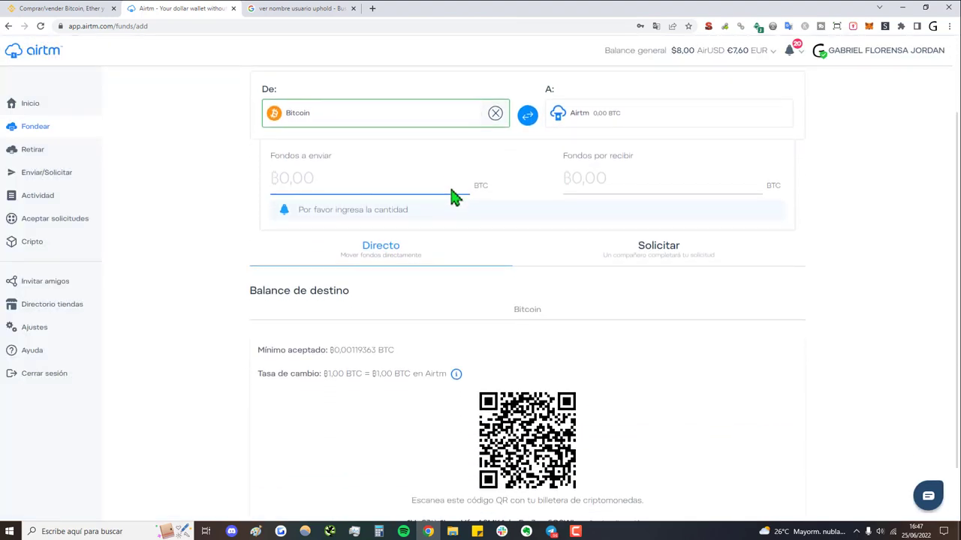
scroll(446, 192, "down", 1)
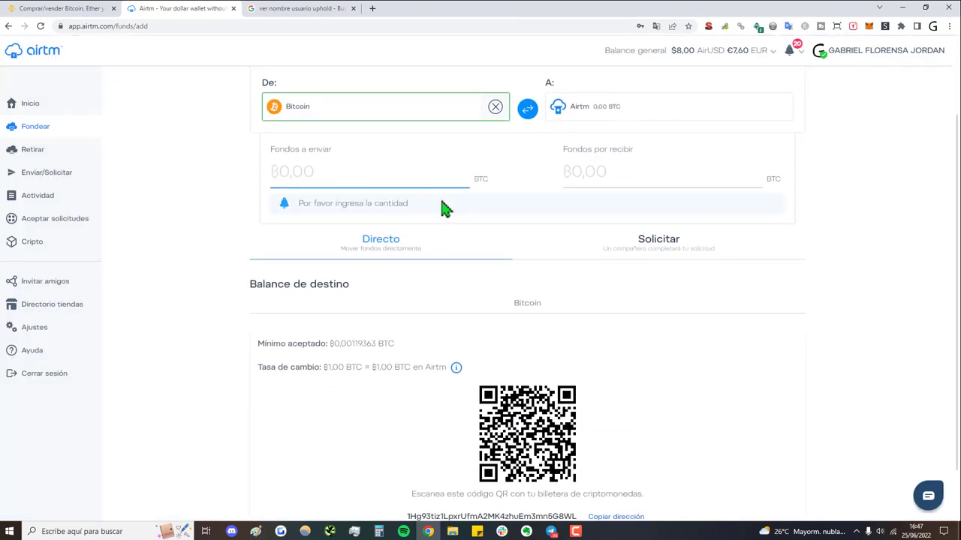
scroll(429, 232, "up", 2)
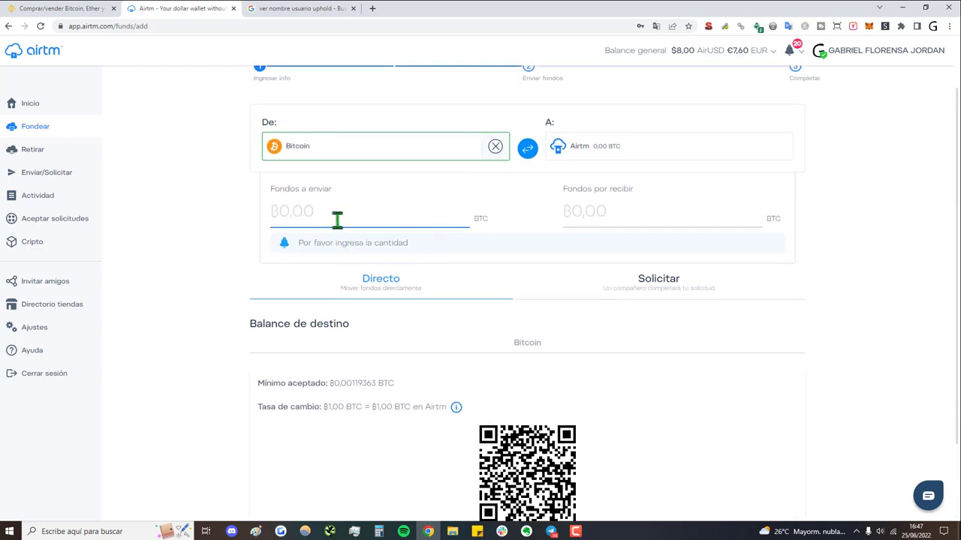
type("0.0")
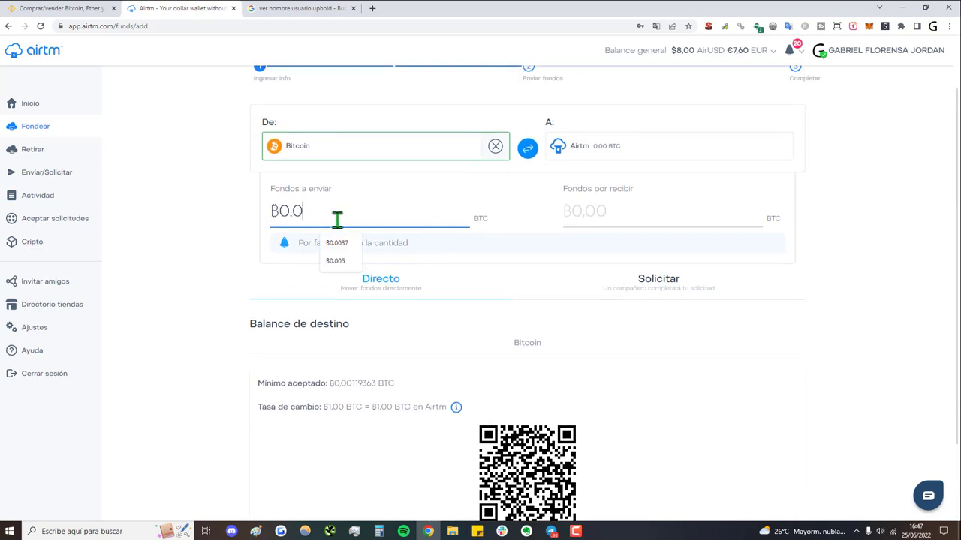
type("1")
left_click(248, 248)
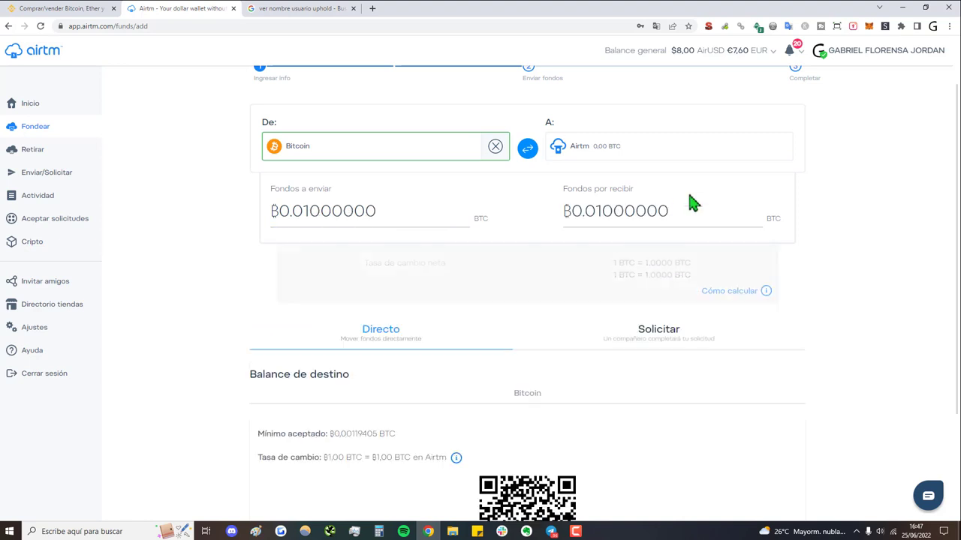
Copy the Bitcoin deposit address shown with the QR code
scroll(638, 213, "down", 2)
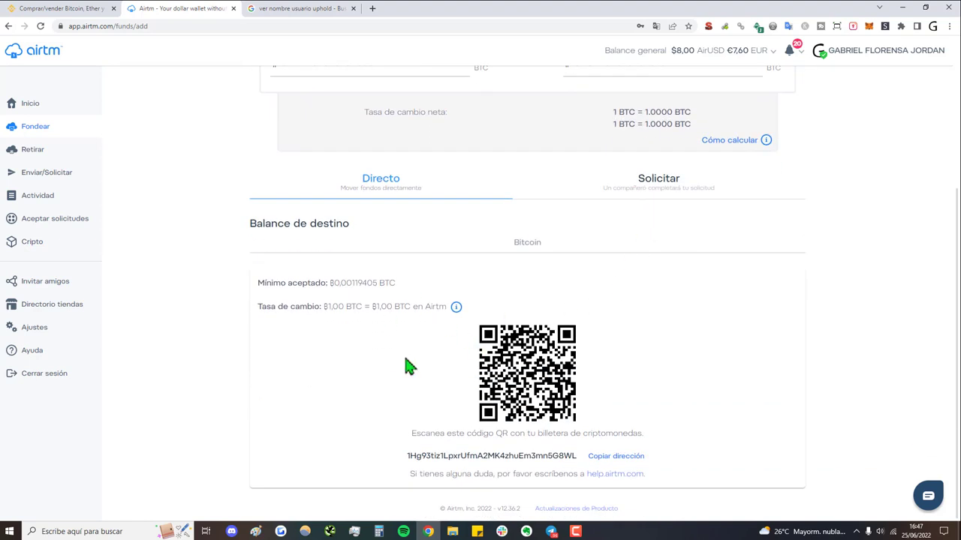
left_click(612, 459)
scroll(502, 258, "up", 3)
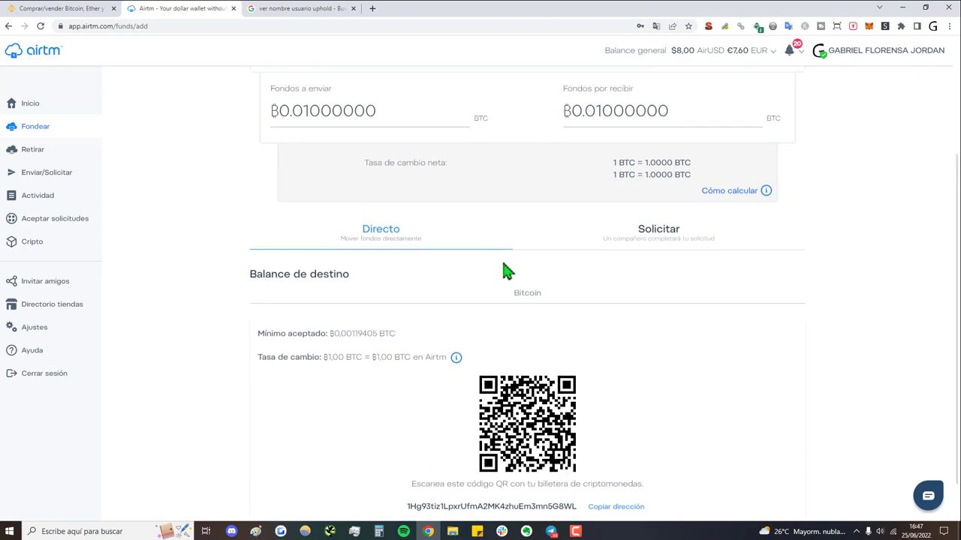
Switch to Binance and open the Billetera Spot wallet page
left_click(47, 9)
mouse_move(255, 66)
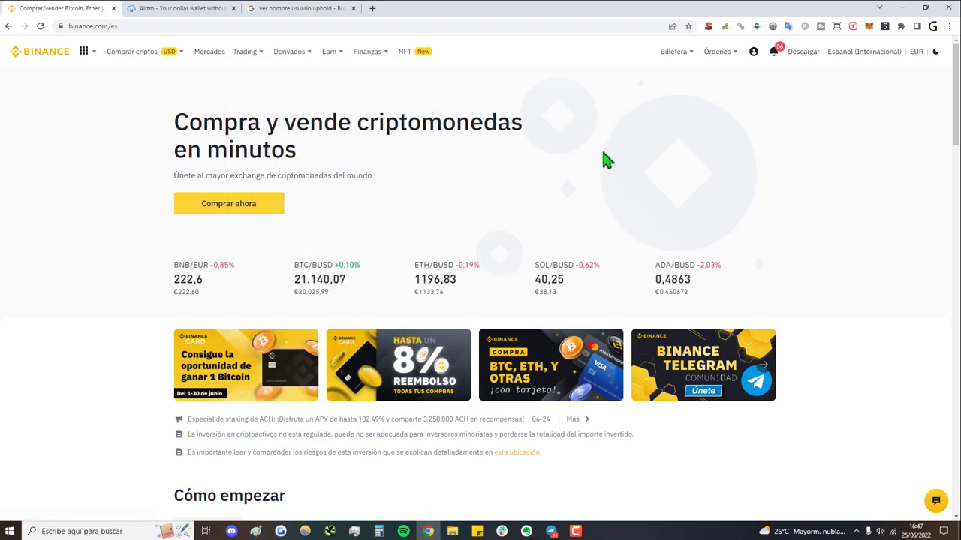
mouse_move(676, 56)
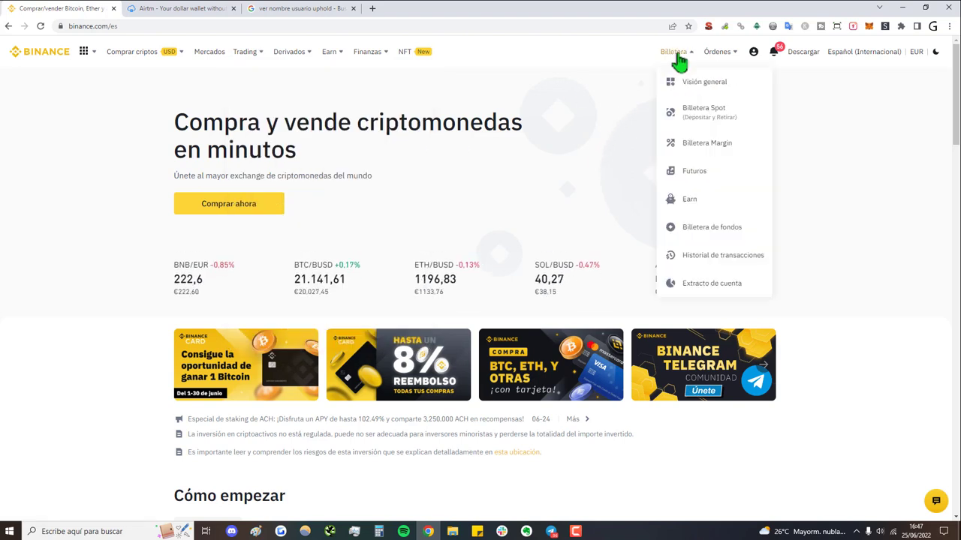
left_click(721, 116)
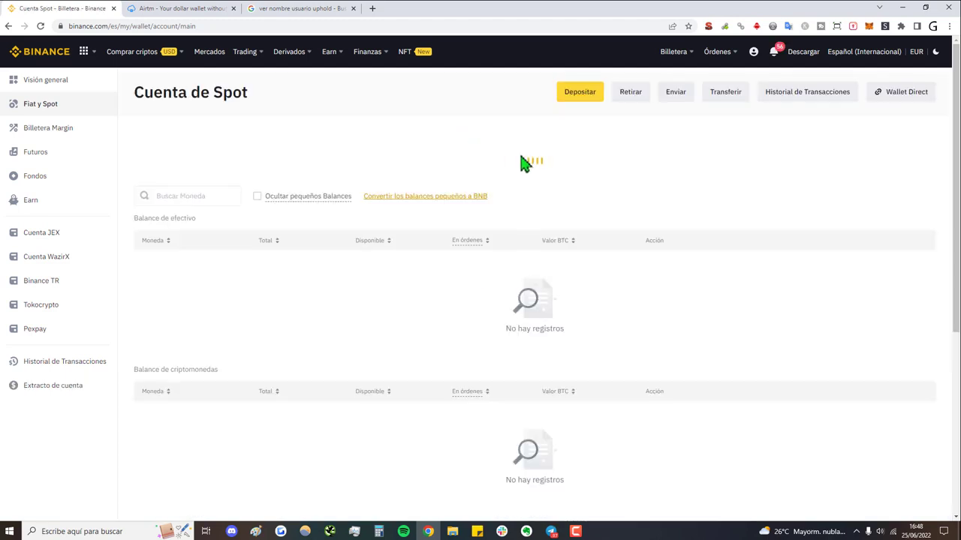
Start a BTC withdrawal on the BTC Bitcoin network
left_click(518, 151)
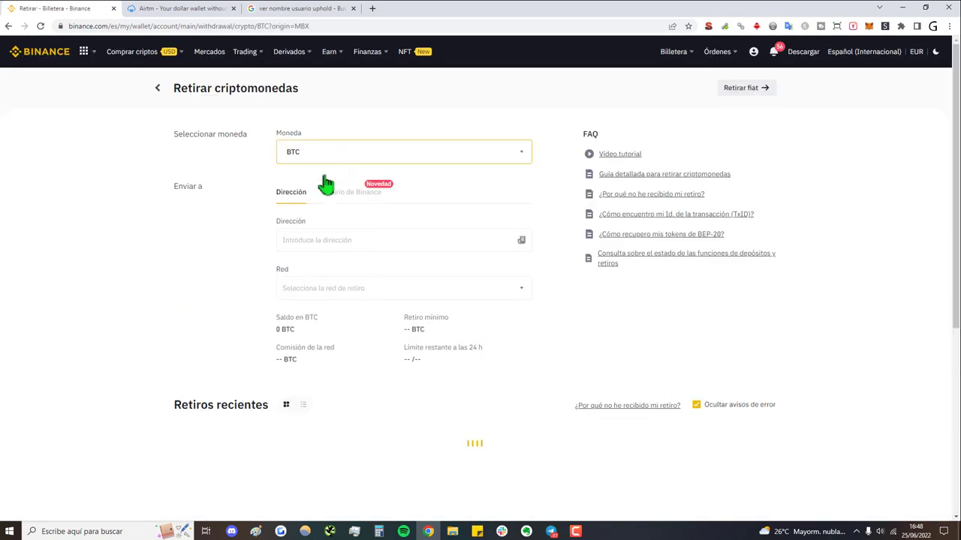
left_click(334, 289)
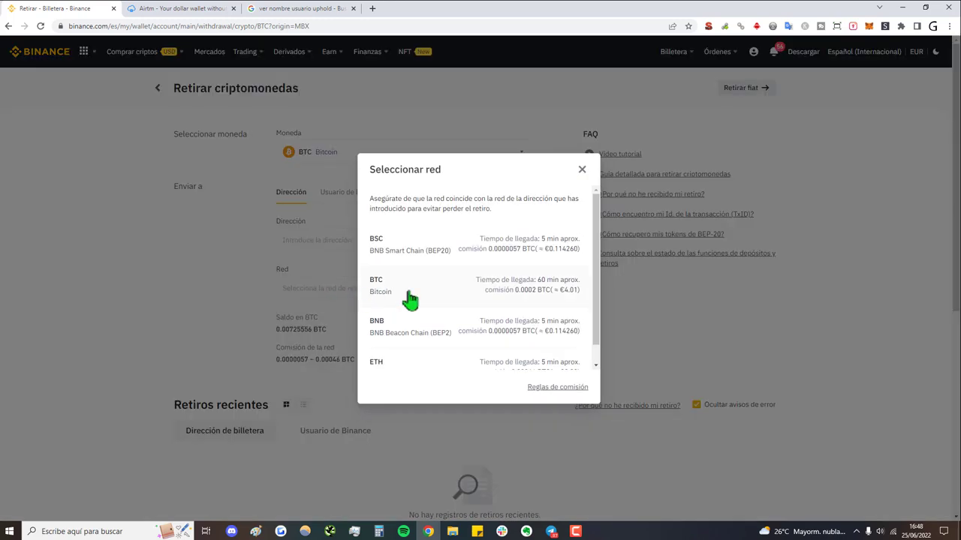
left_click(411, 299)
Paste the Airtm address as destination and withdraw the maximum 0.00092392 BTC
left_click(357, 246)
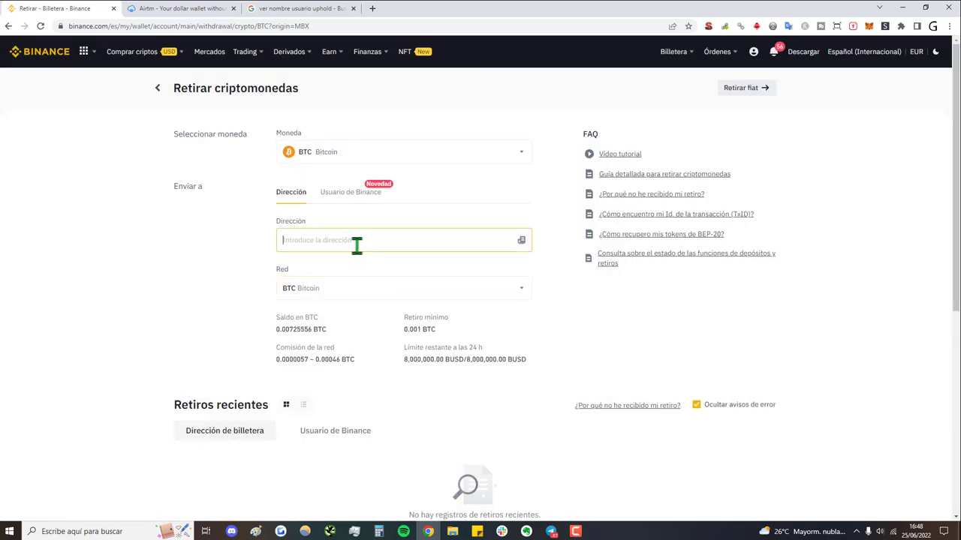
type("1Hg93tiz1LpxrUfmA2MK4zhuEm3mn5G8WL")
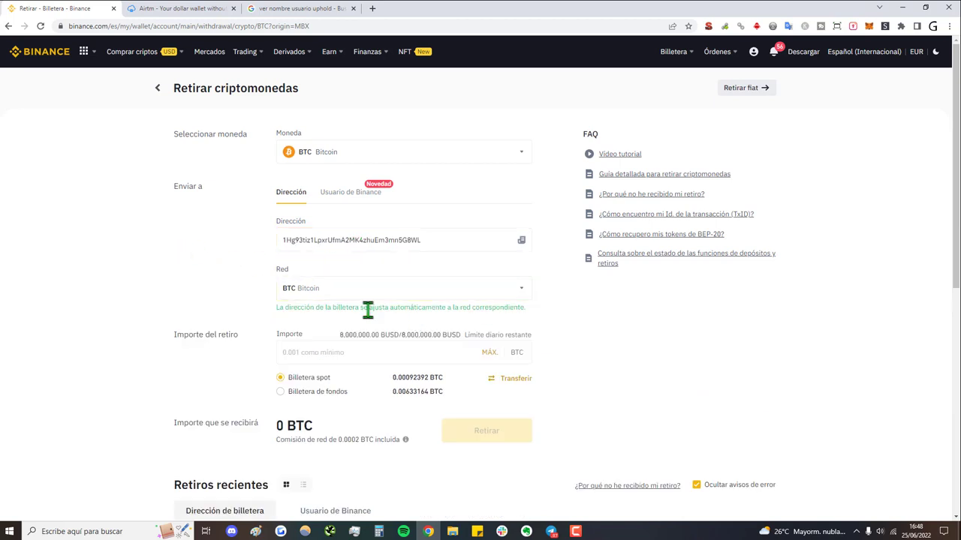
left_click(327, 356)
left_click(489, 352)
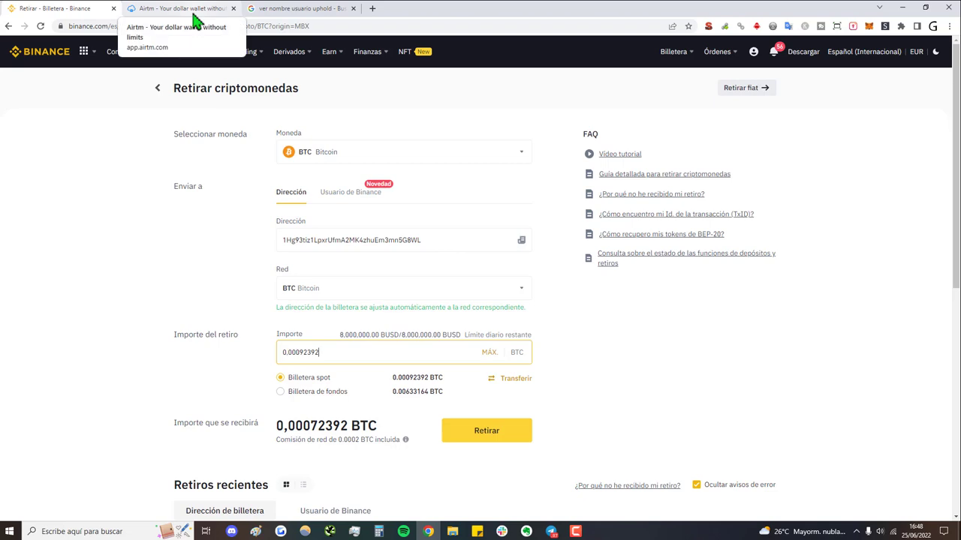
Return to Airtm and start a new Fondear deposit
left_click(193, 13)
scroll(506, 343, "down", 3)
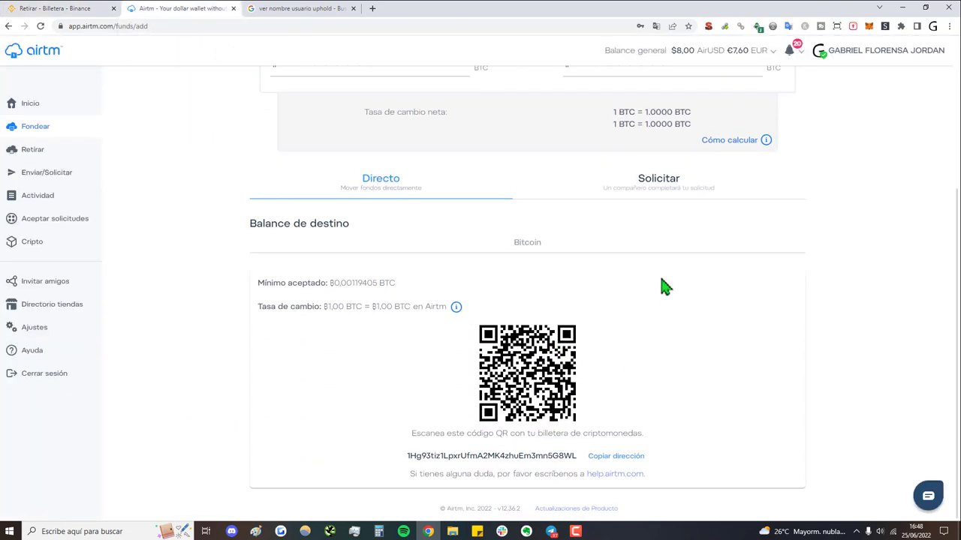
scroll(450, 208, "up", 3)
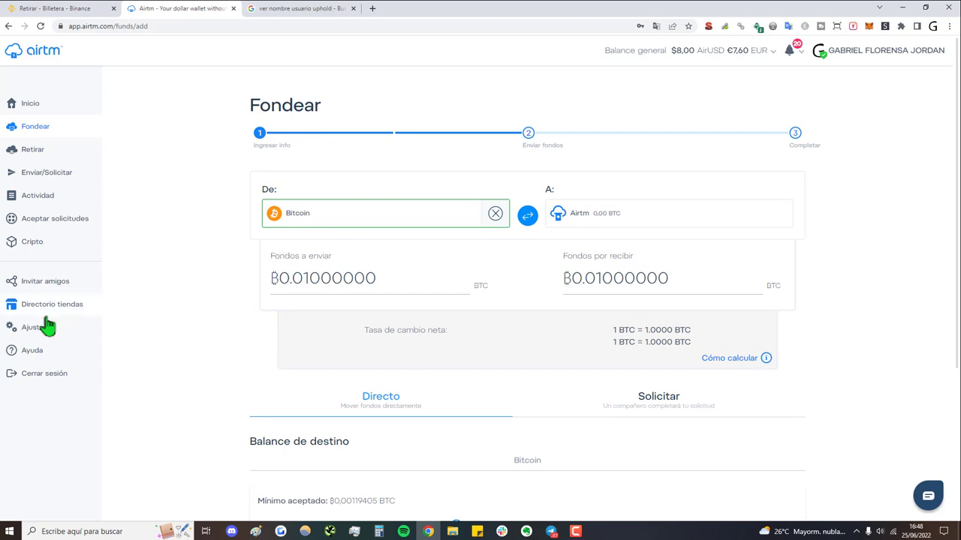
key("alt+Left")
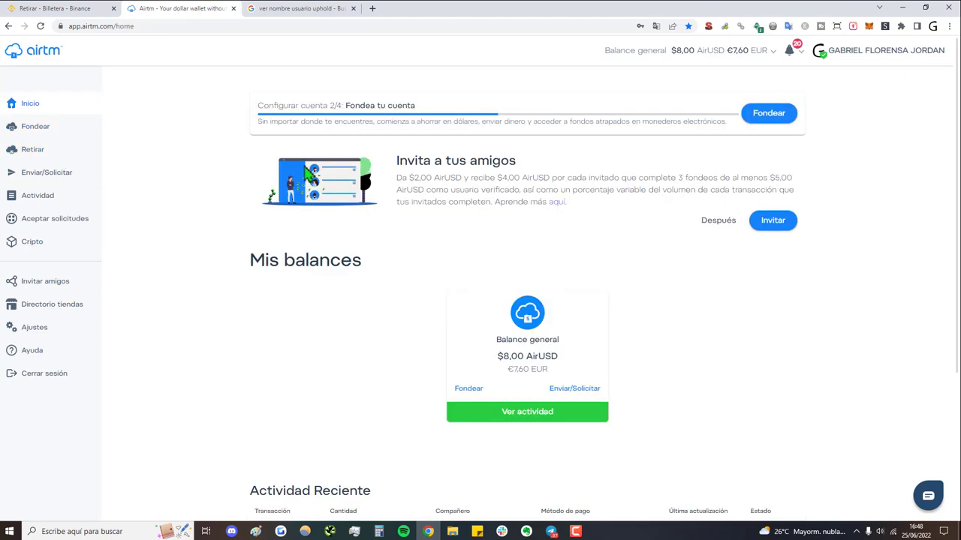
left_click(84, 128)
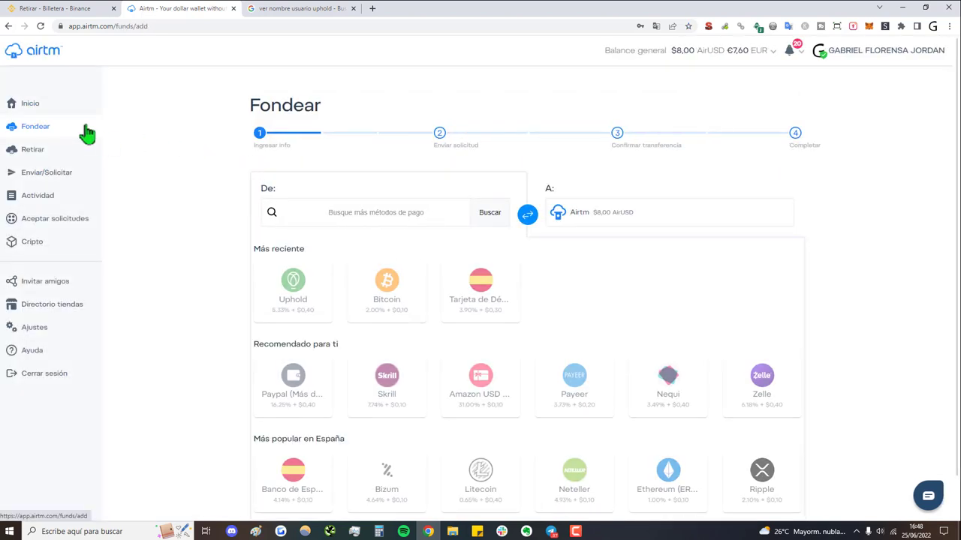
Select Binance Pay (USDT) as the source, sending USD₮101.101000 for $100.00 AirUSD
left_click(421, 213)
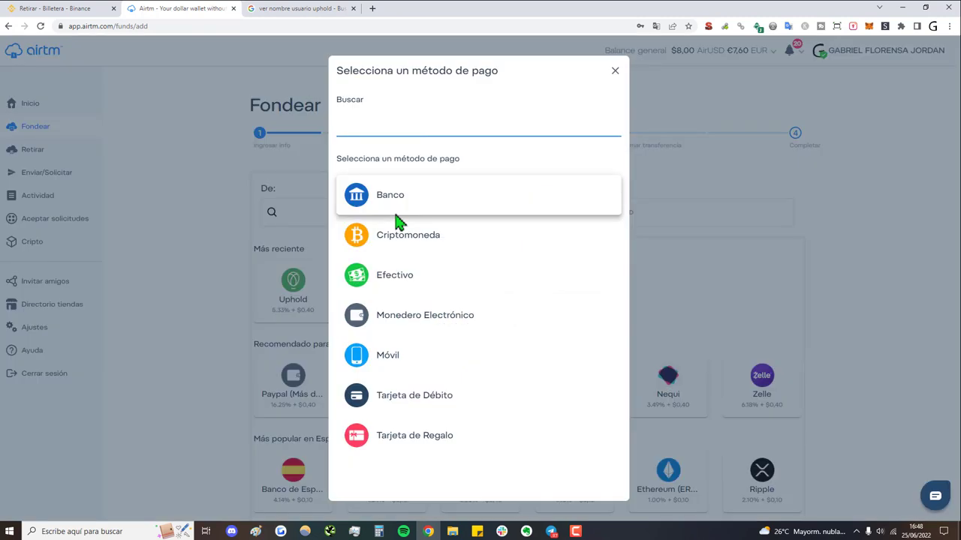
type("binance")
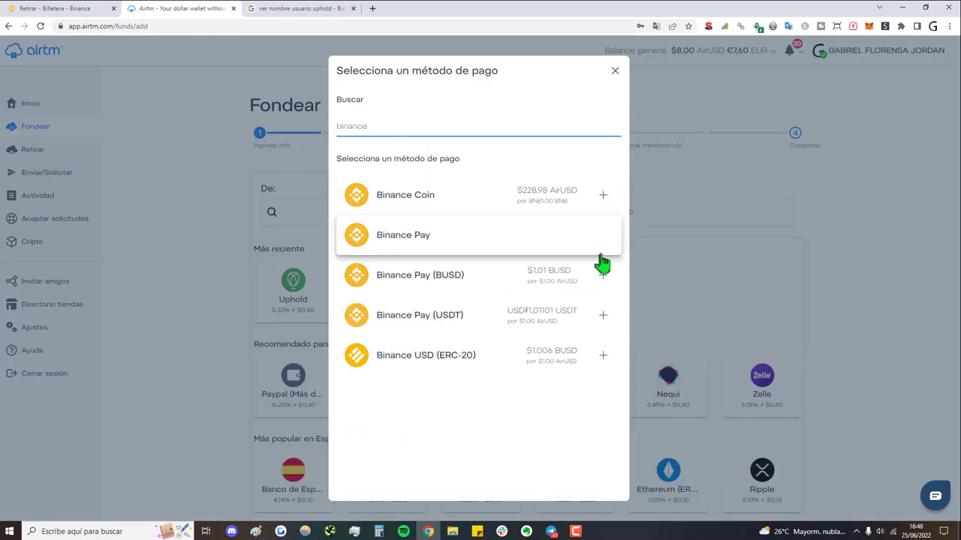
left_click(442, 238)
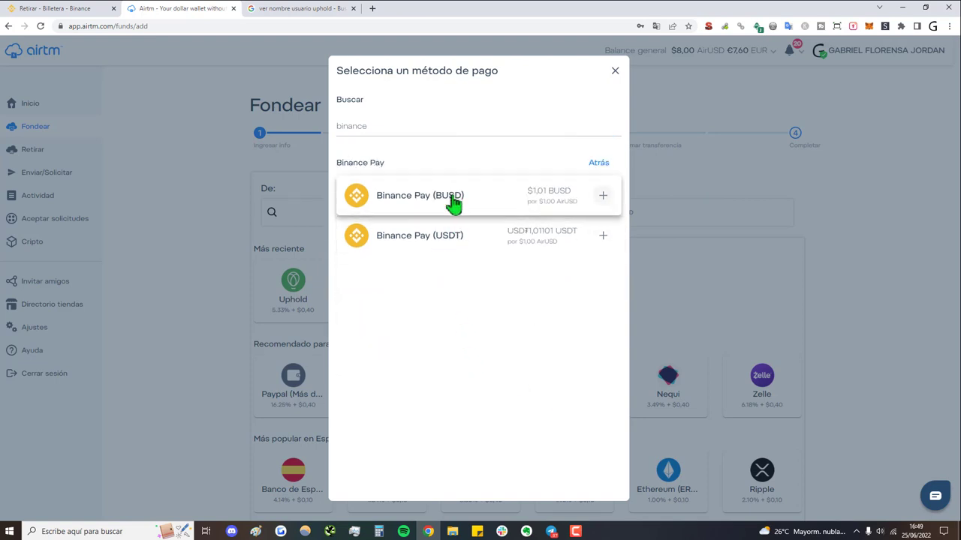
left_click(455, 251)
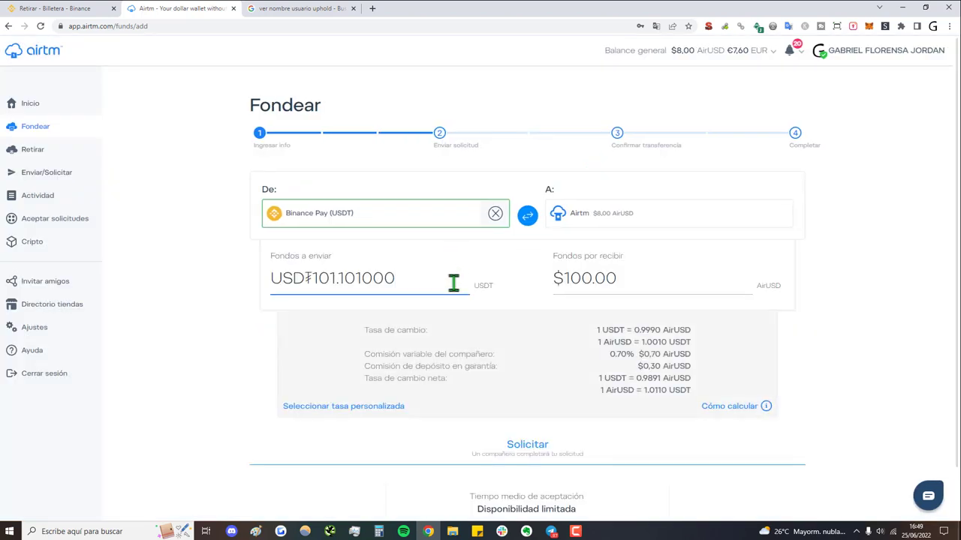
triple_click(434, 282)
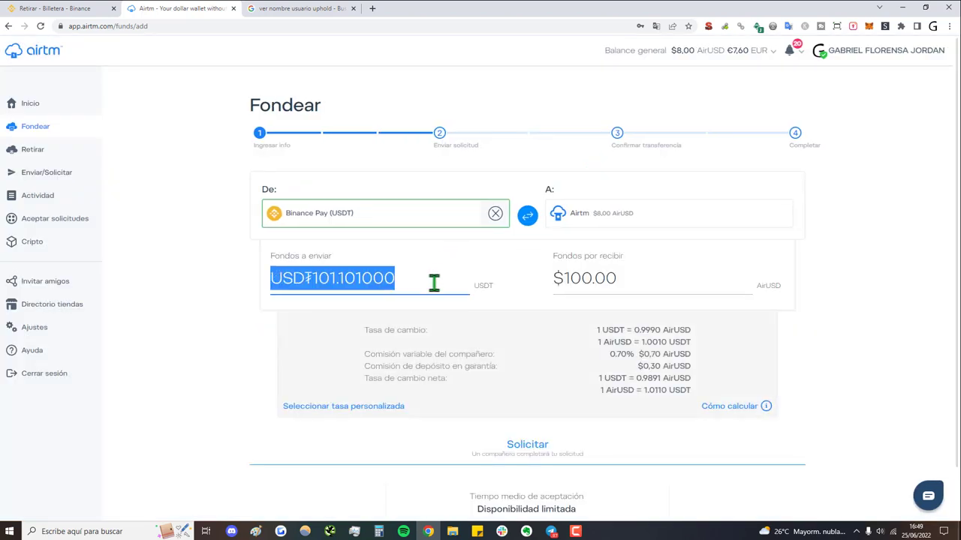
left_click(434, 281)
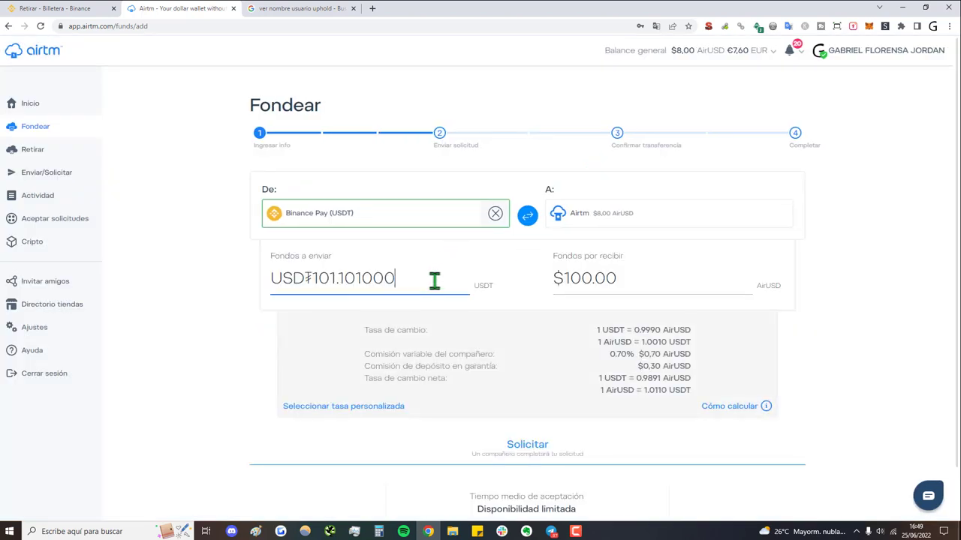
triple_click(603, 284)
type("80")
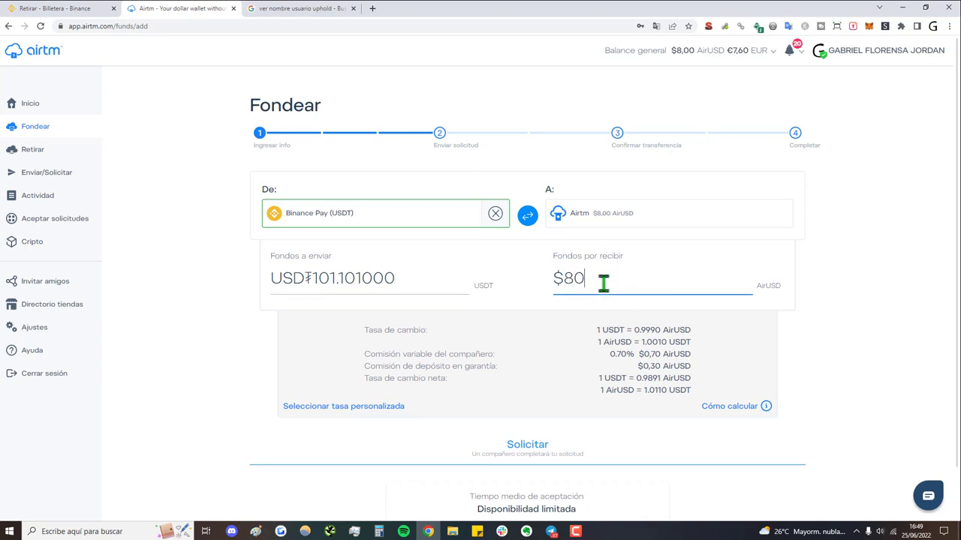
left_click(202, 349)
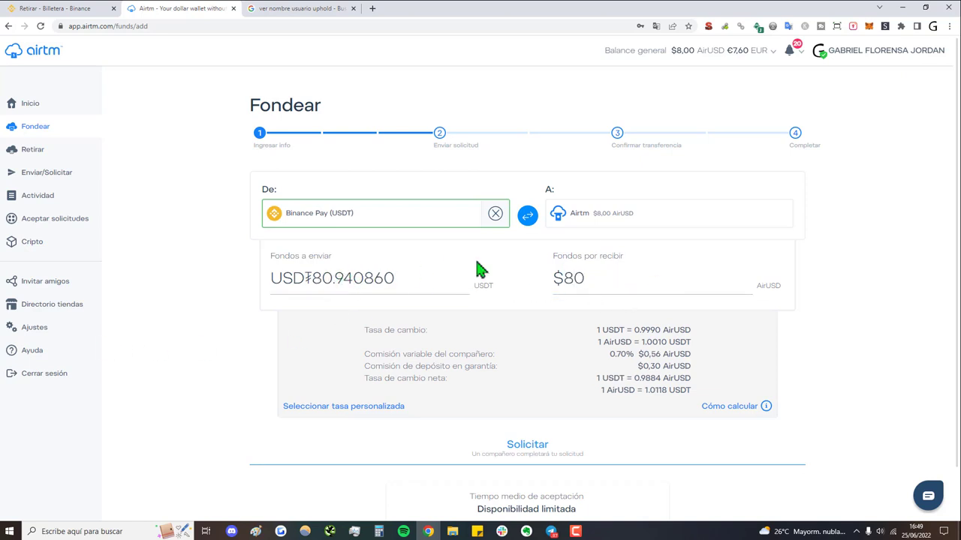
double_click(555, 279)
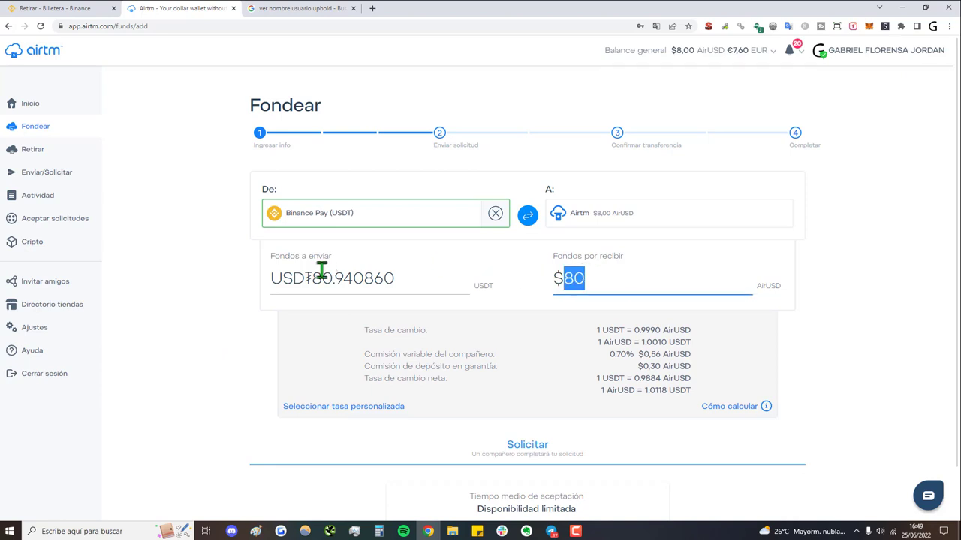
type("100")
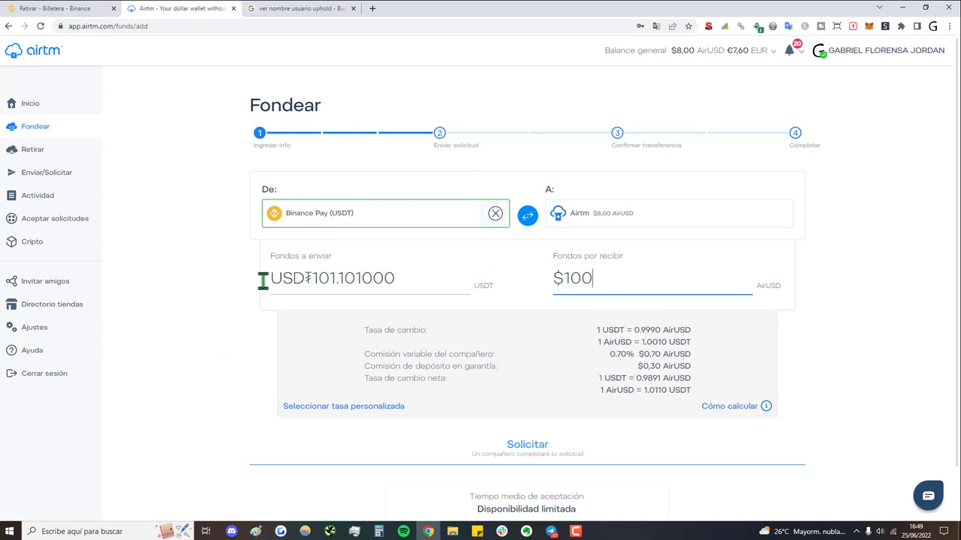
left_click(213, 280)
scroll(574, 372, "down", 1)
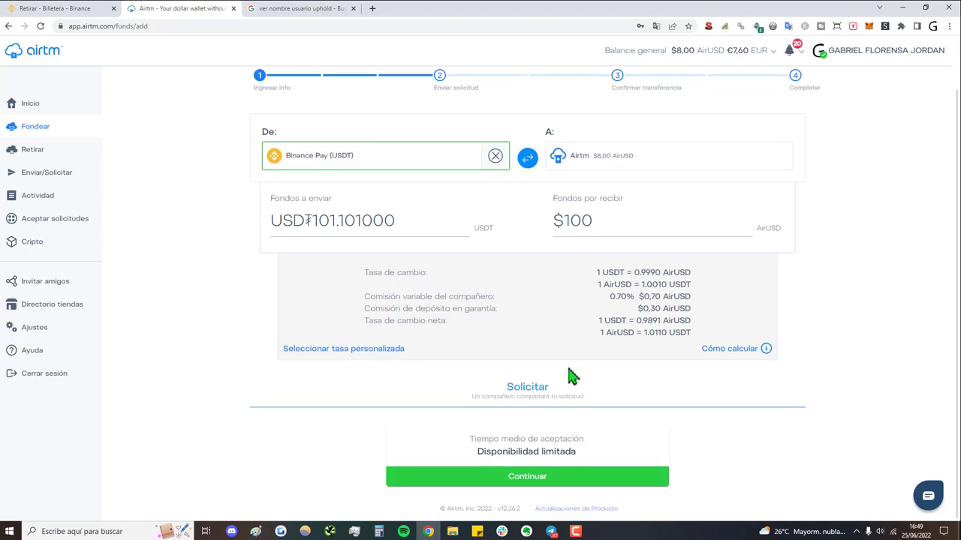
View the Binance Pay (USDT) alias and Pay_ID setup, then reload a blank Fondear form
left_click(494, 478)
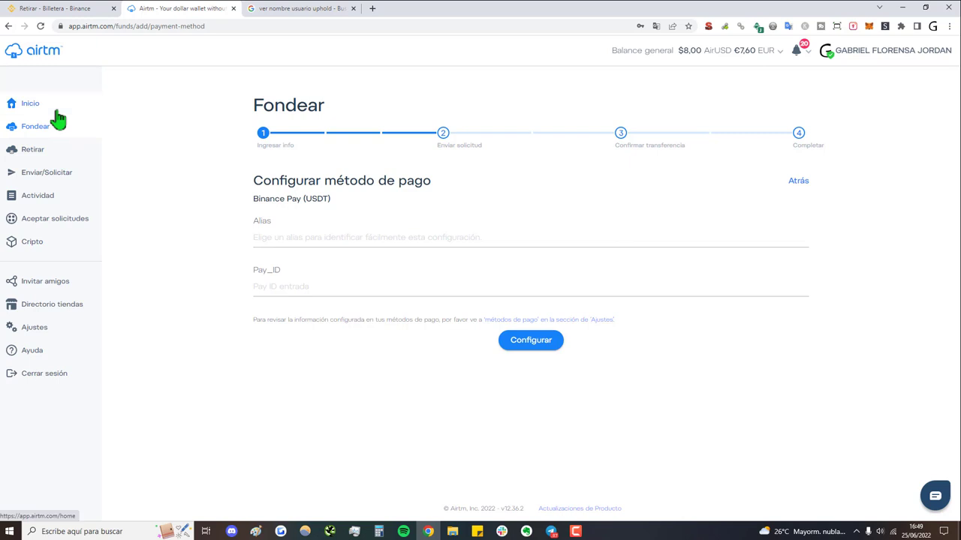
left_click(58, 129)
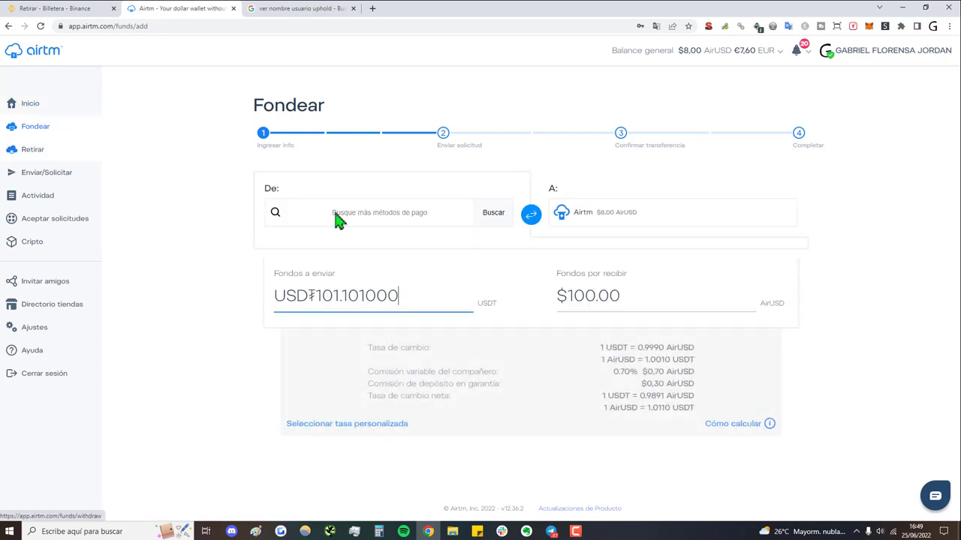
Search 'binance' among payment methods, close the list, and return to the Inicio home page
left_click(425, 220)
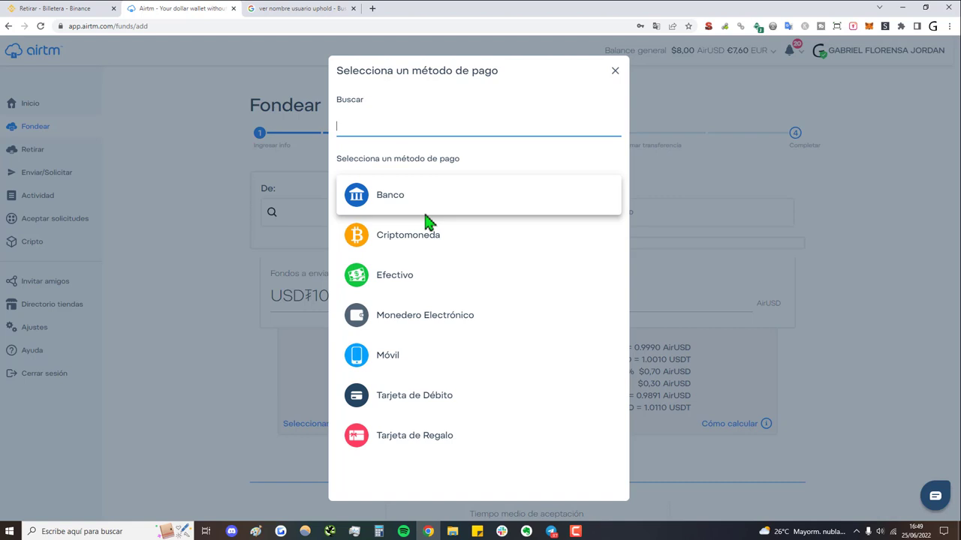
type("binance")
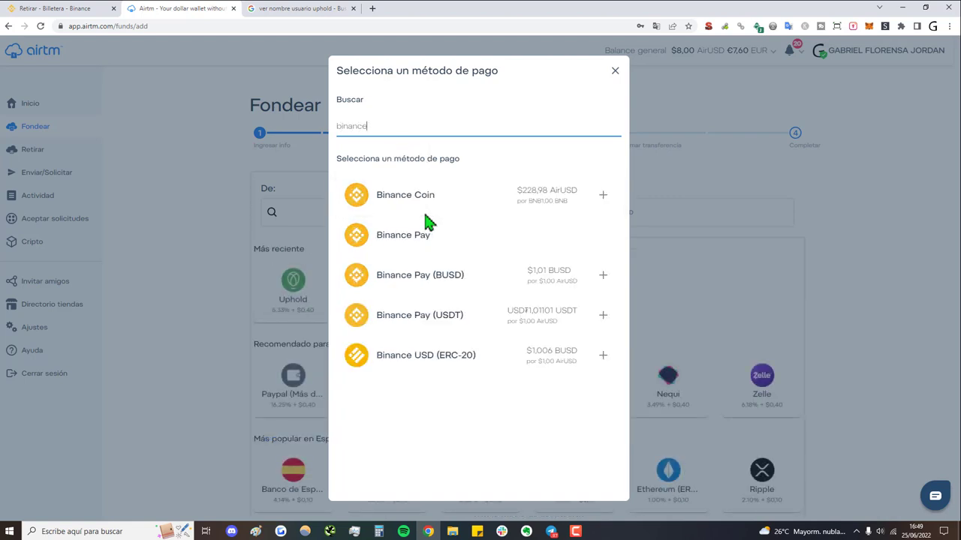
left_click(177, 144)
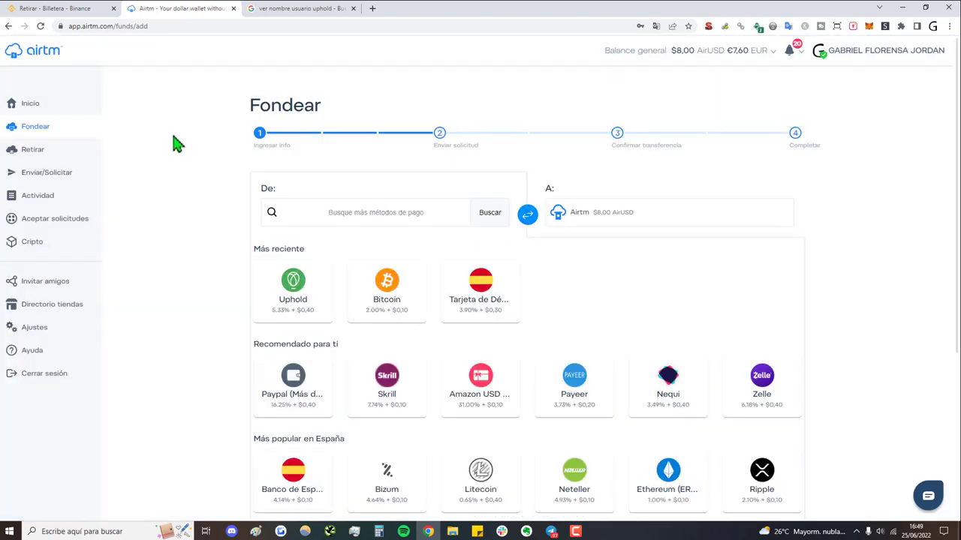
left_click(36, 105)
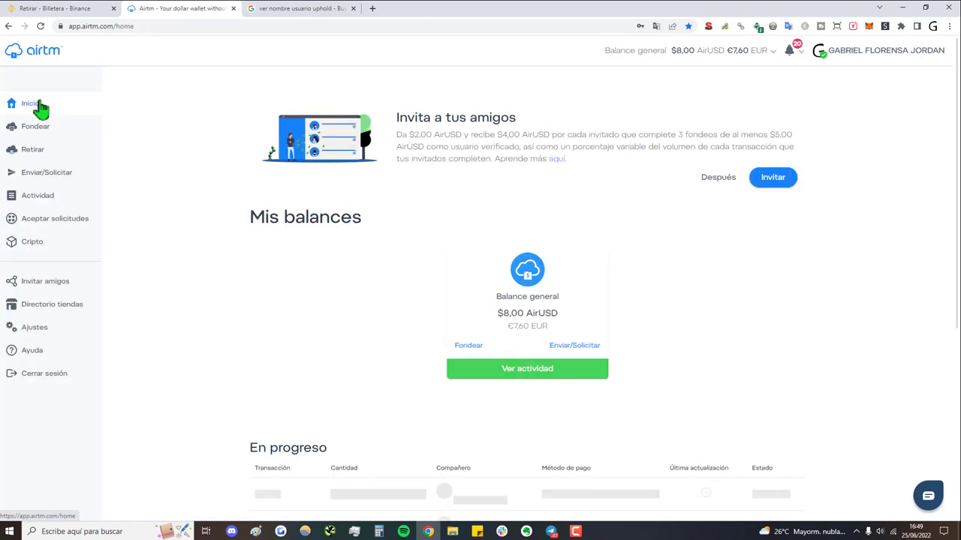